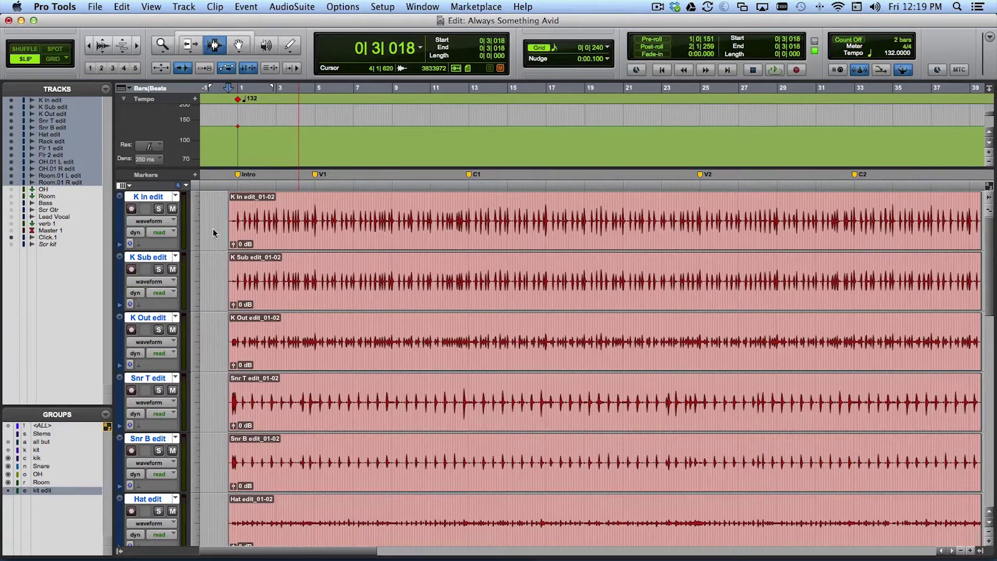
# Play the drum tracks from the start, stop, and zoom in on the opening bars near the intro
pyautogui.press('space')
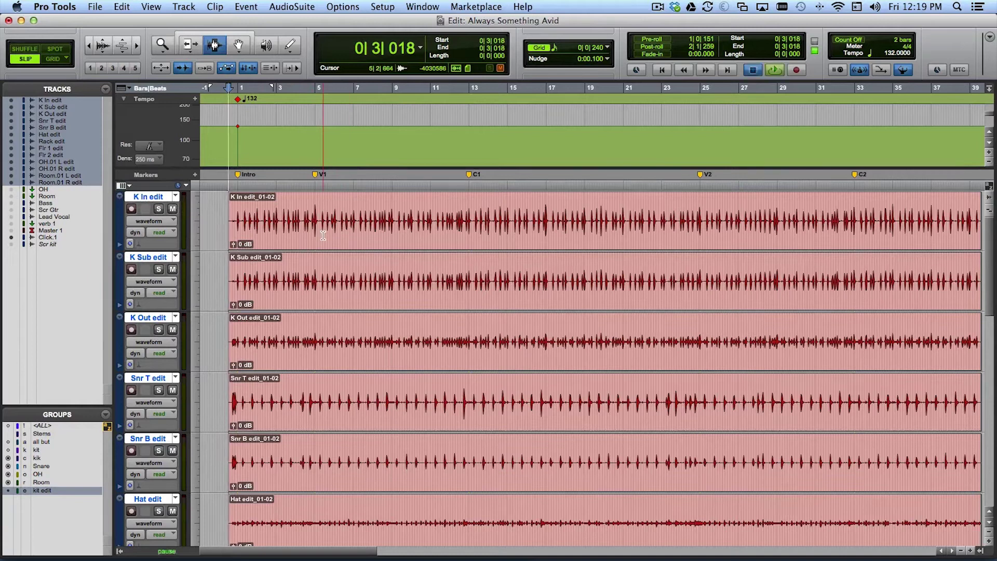
pyautogui.press('space')
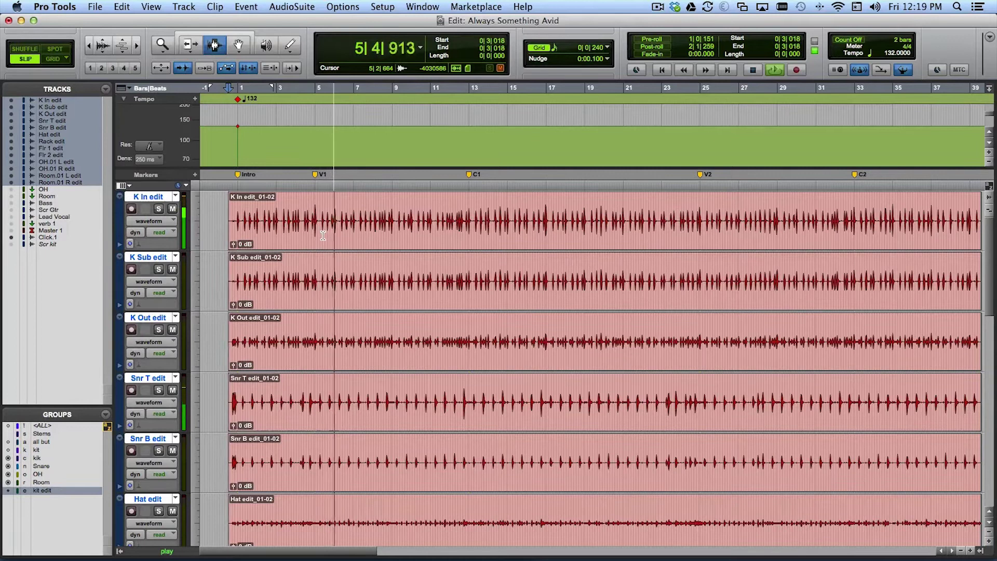
pyautogui.press('space')
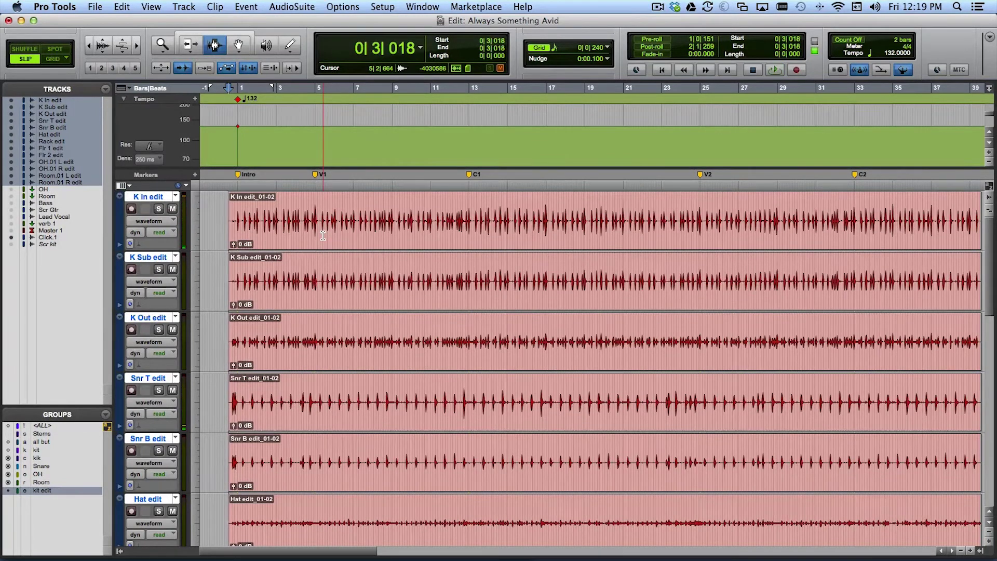
pyautogui.press('super+bracketright')
pyautogui.press('super+bracketright')
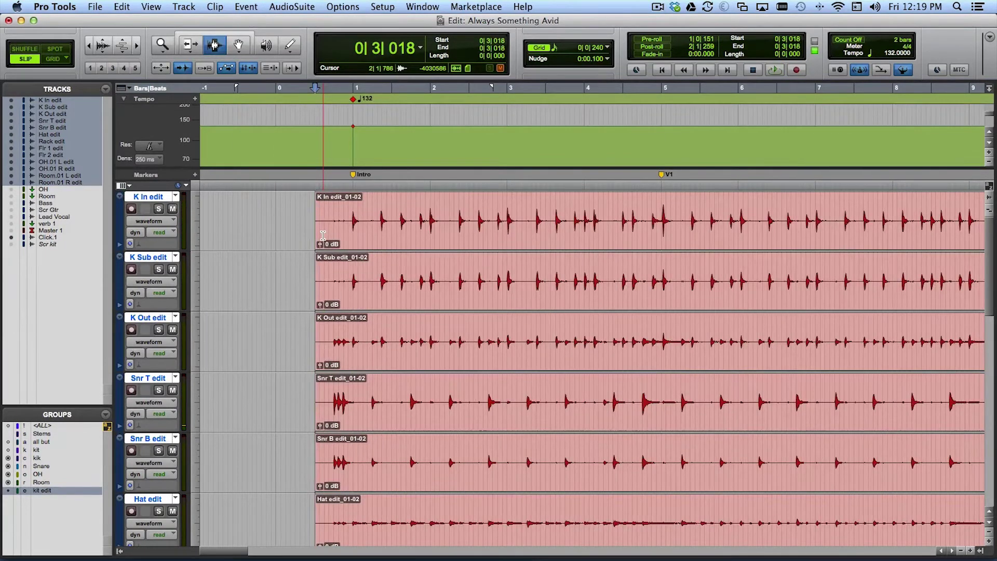
pyautogui.click(378, 221)
# Zoom closer and select kick transients, ending with a narrow selection on the 1|2 kick
pyautogui.press('super+bracketright')
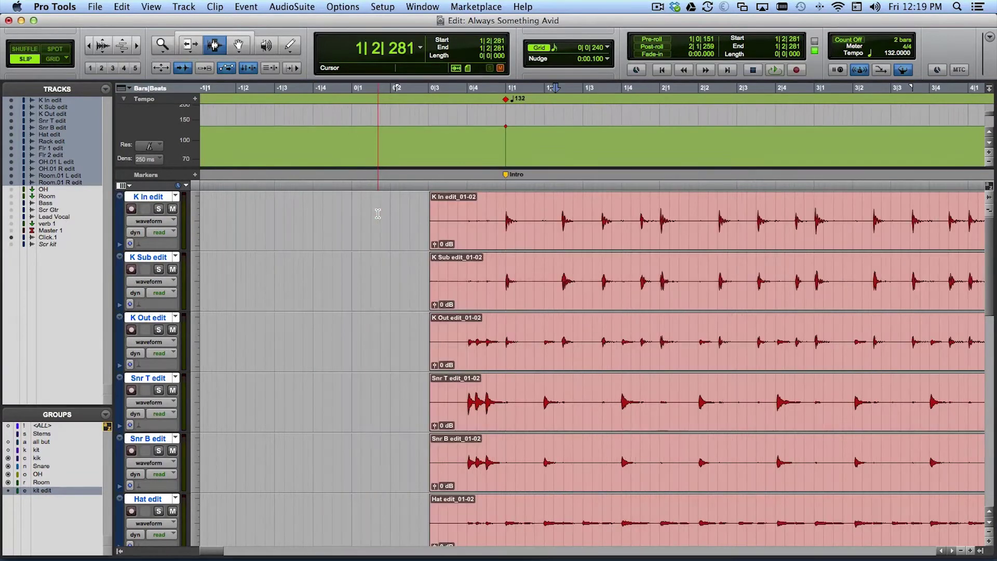
pyautogui.hscroll(5, 515, 249)
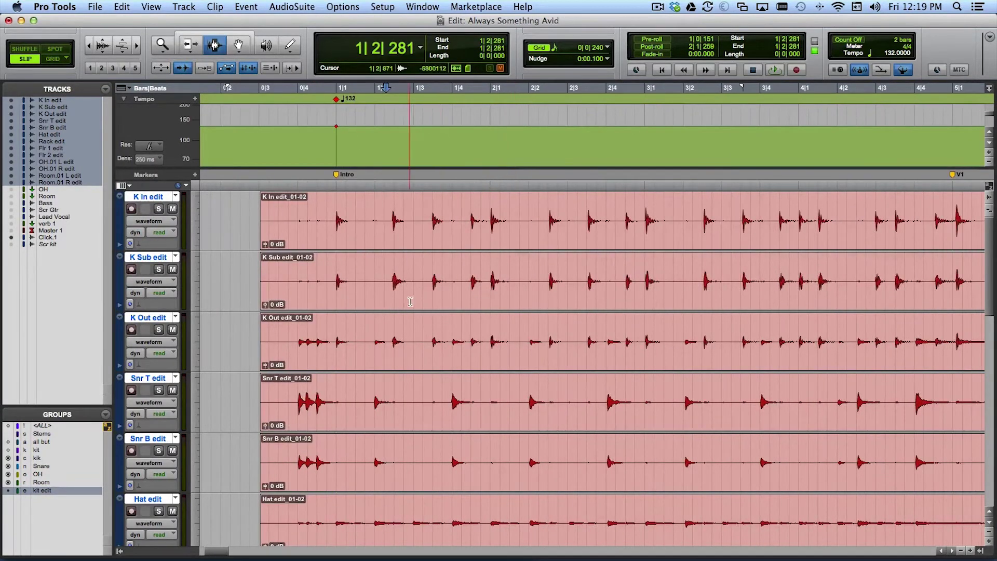
pyautogui.hscroll(3, 407, 283)
pyautogui.hscroll(-3, 418, 285)
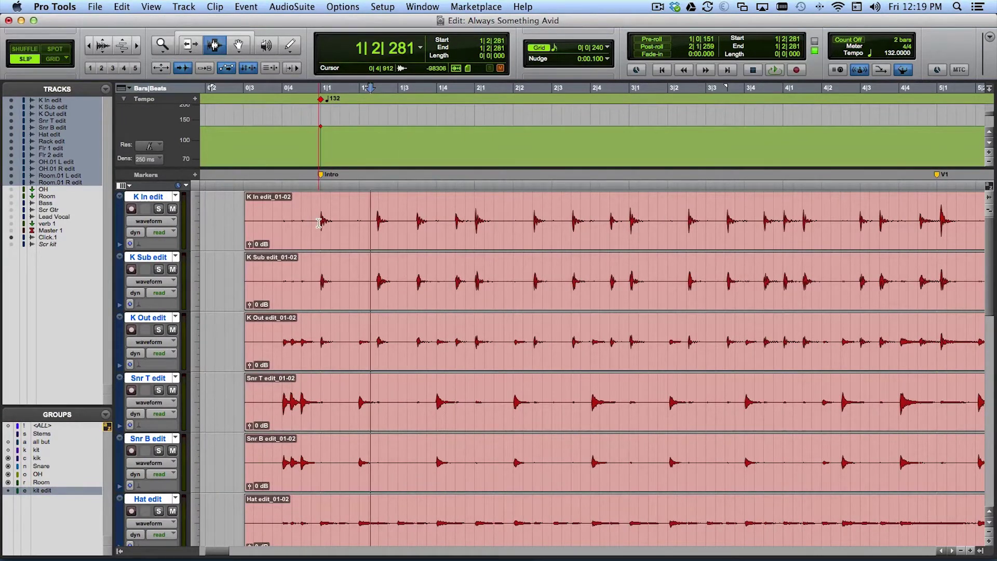
pyautogui.moveTo(375, 220); pyautogui.dragTo(381, 220)
pyautogui.moveTo(469, 220); pyautogui.dragTo(541, 220)
pyautogui.moveTo(628, 223); pyautogui.dragTo(696, 228)
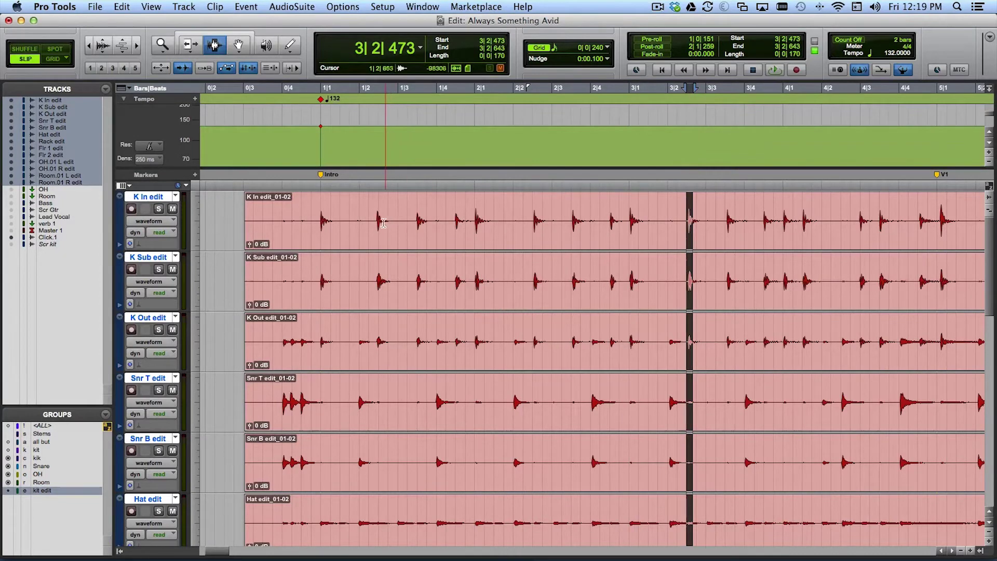
pyautogui.moveTo(376, 239); pyautogui.dragTo(381, 239)
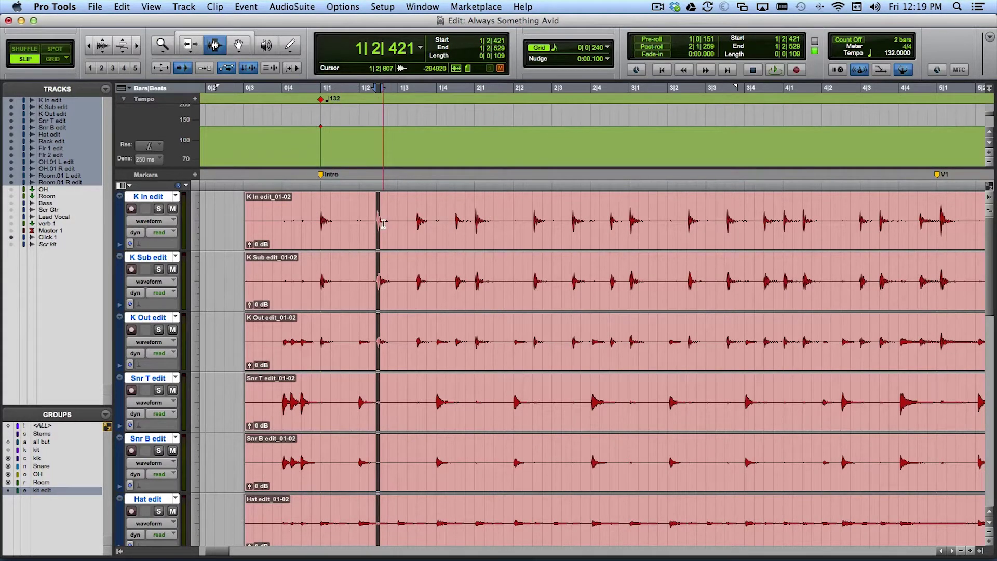
pyautogui.click(255, 247)
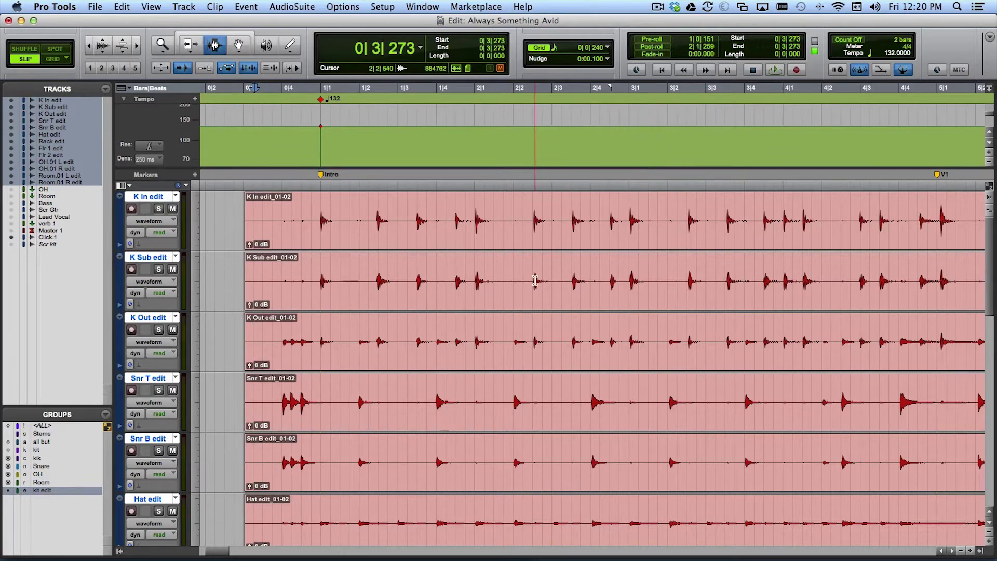
pyautogui.press('space')
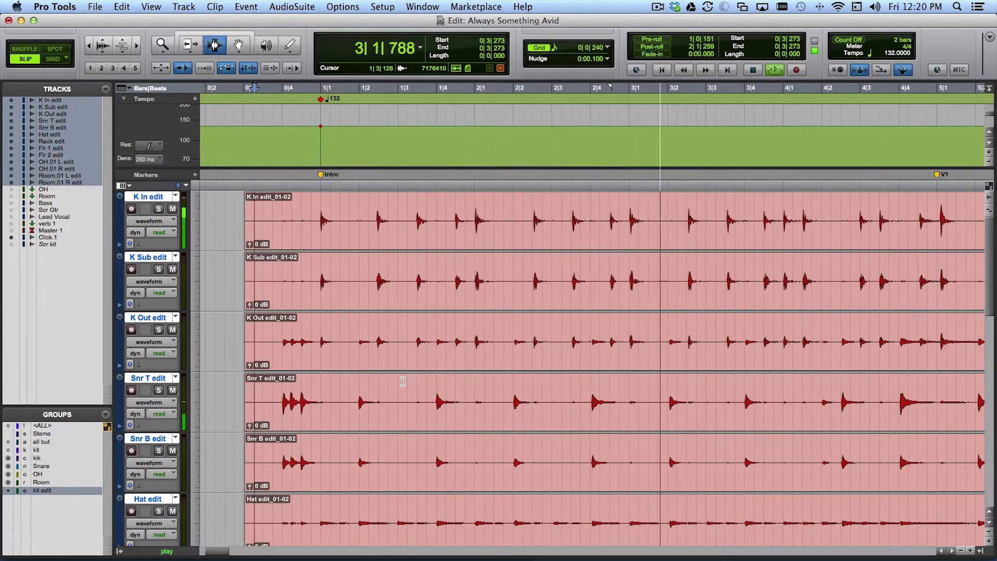
pyautogui.press('space')
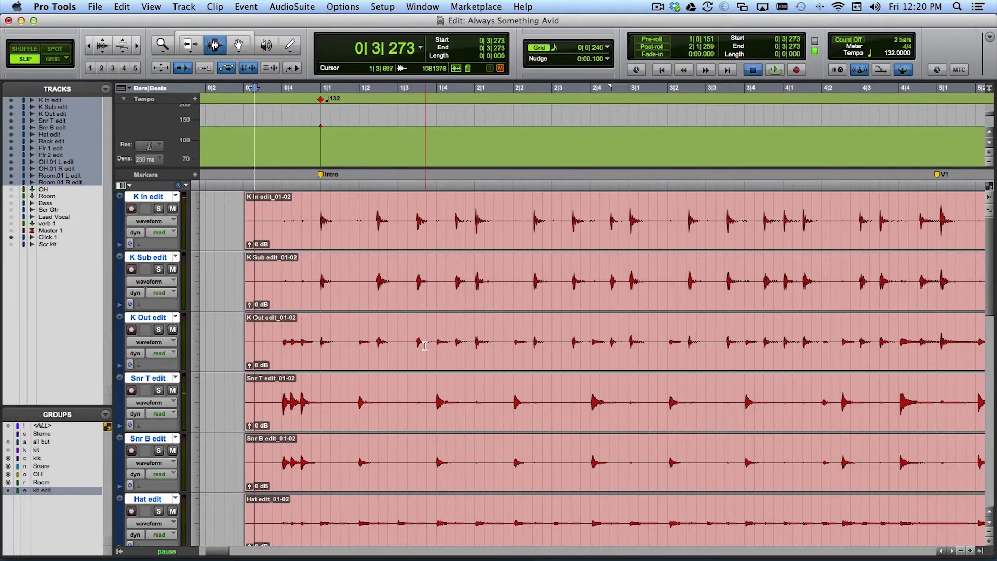
pyautogui.press('space')
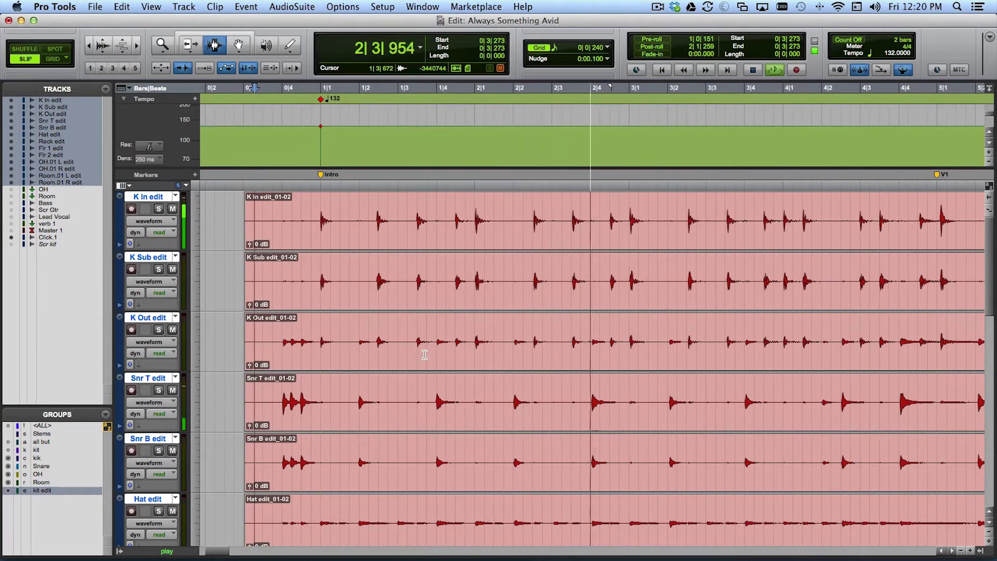
pyautogui.press('space')
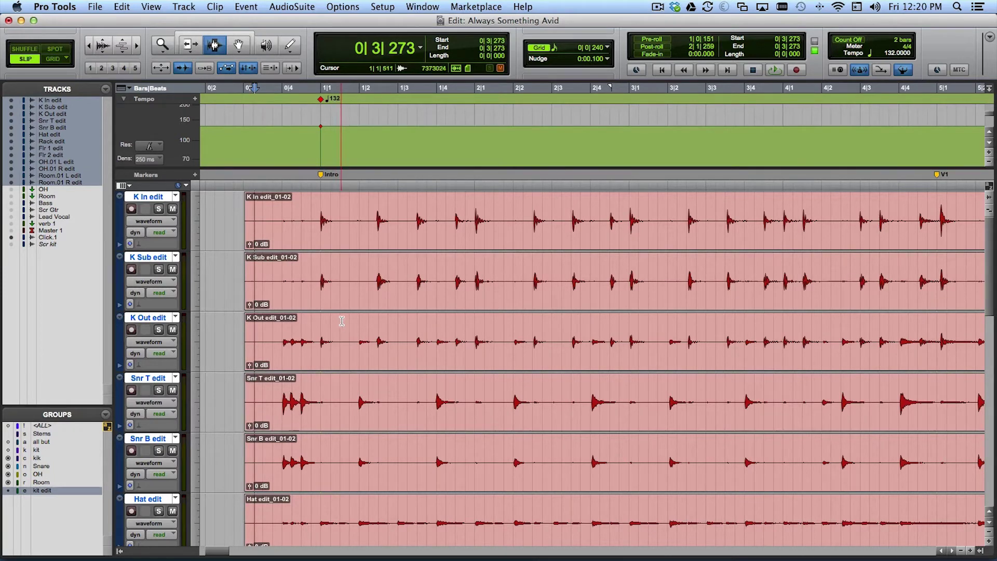
pyautogui.scroll(-10, 338, 326)
# With the kit edit group active, set K In edit's Elastic Audio mode to Rhythmic
pyautogui.scroll(10, 345, 320)
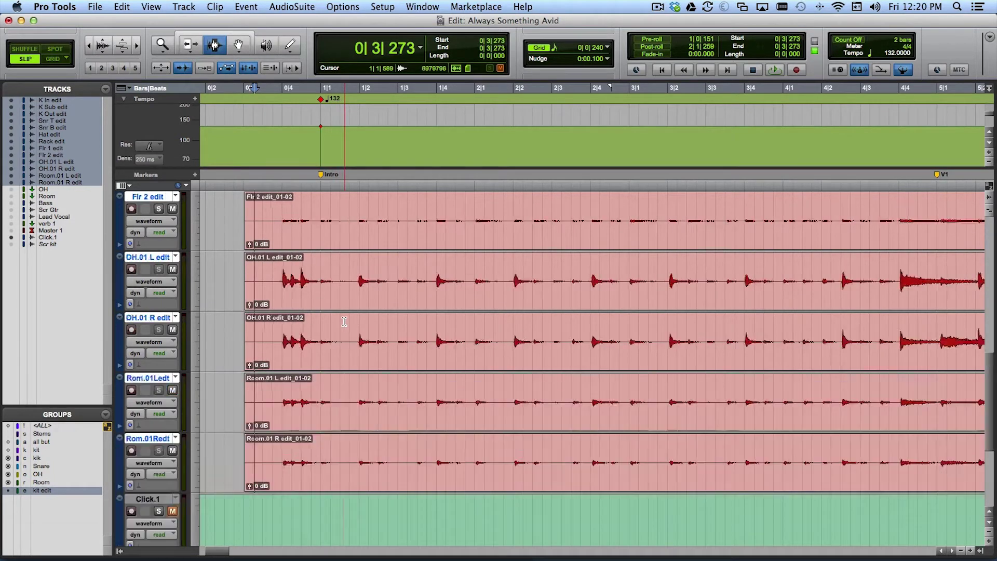
pyautogui.click(60, 492)
pyautogui.click(54, 491)
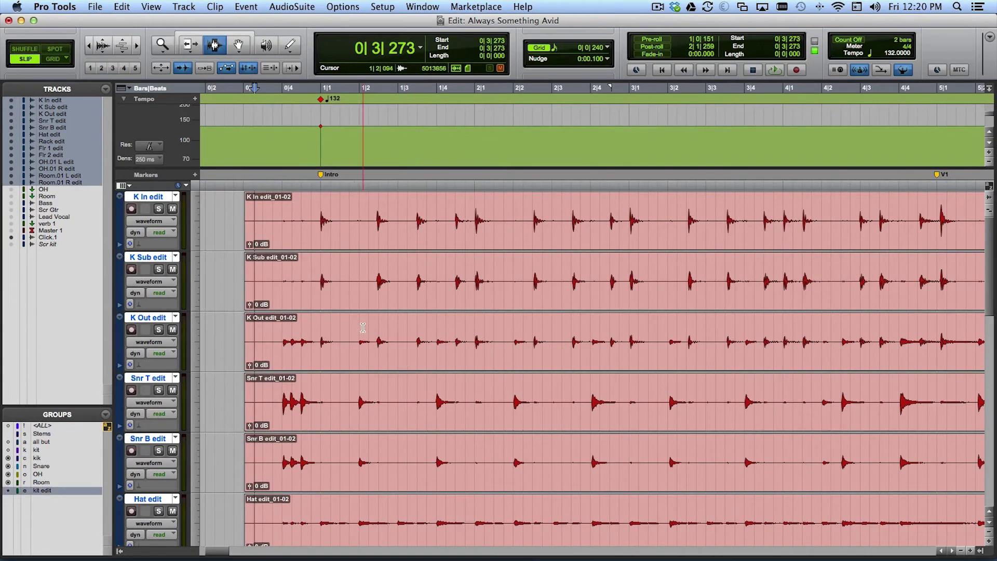
pyautogui.click(131, 244)
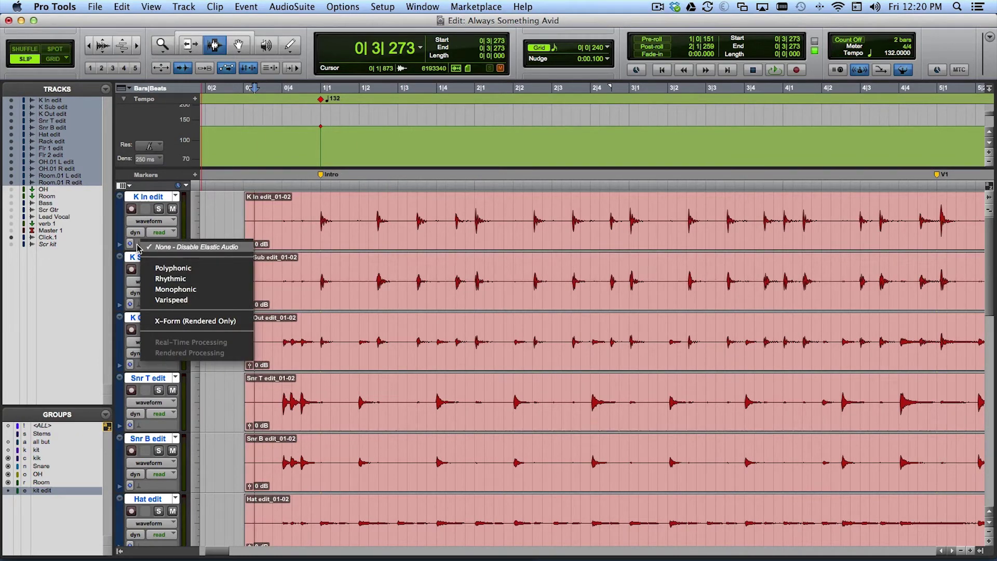
pyautogui.click(197, 279)
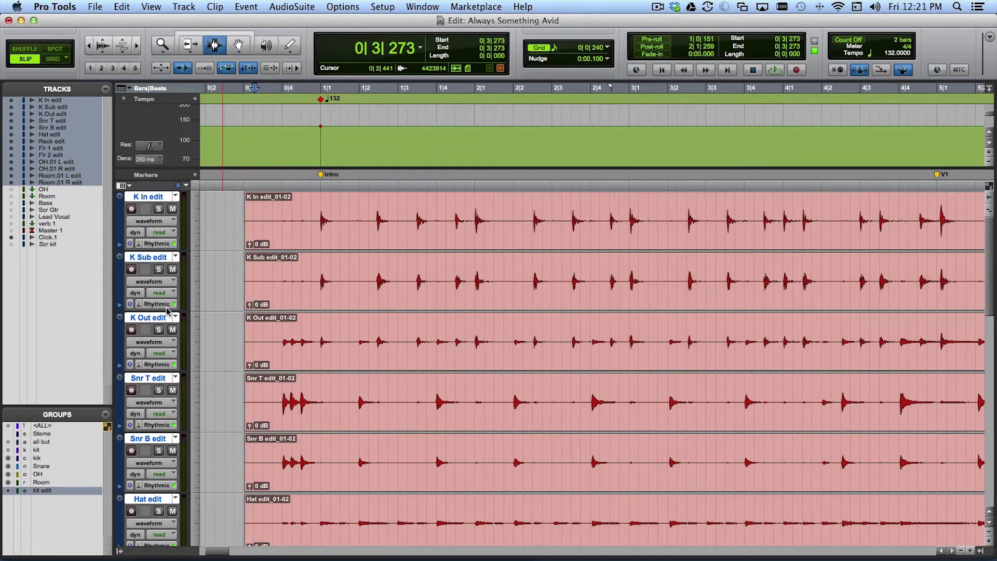
pyautogui.click(159, 224)
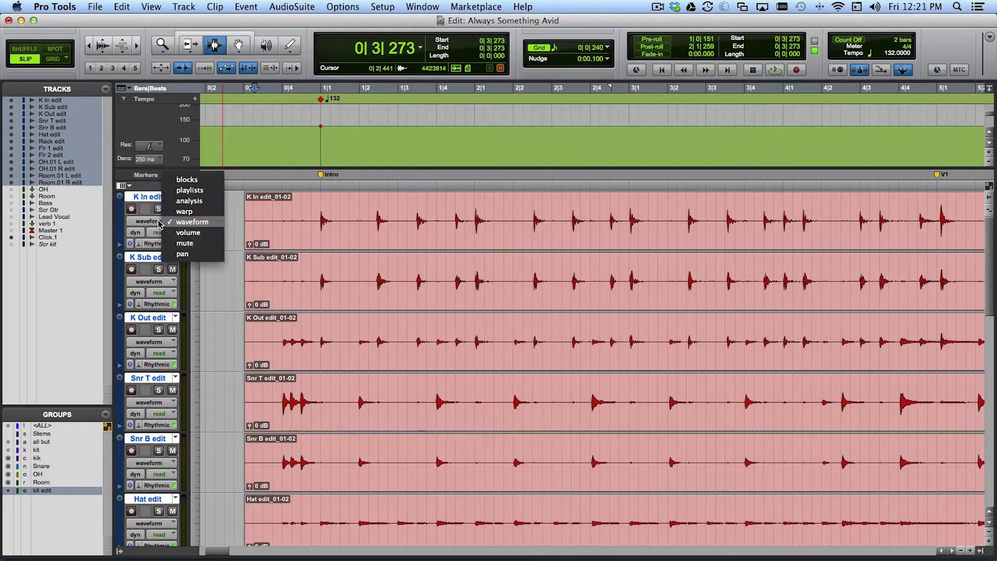
# Switch all grouped drum tracks to Analysis view to reveal detected transient markers
pyautogui.click(189, 201)
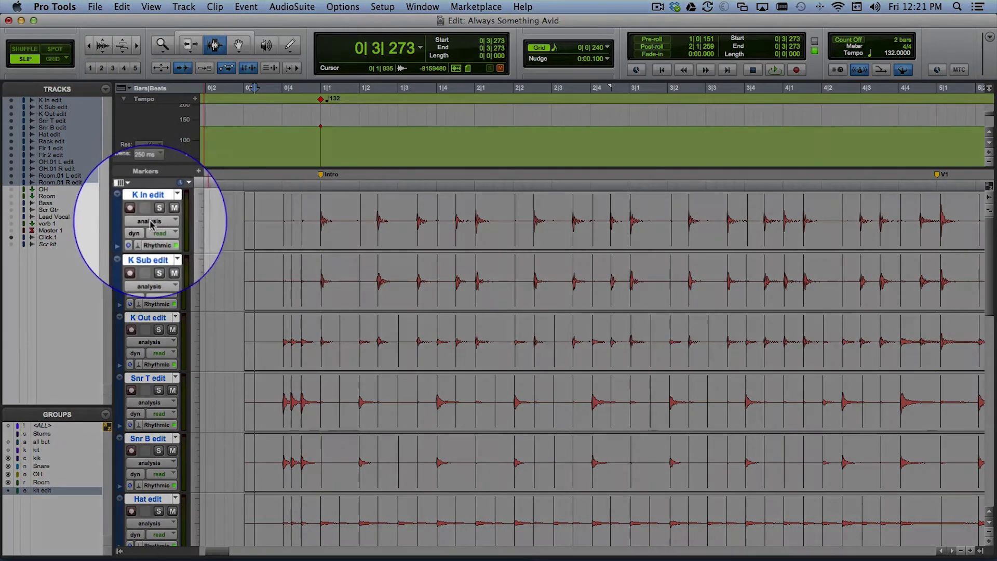
pyautogui.click(149, 221)
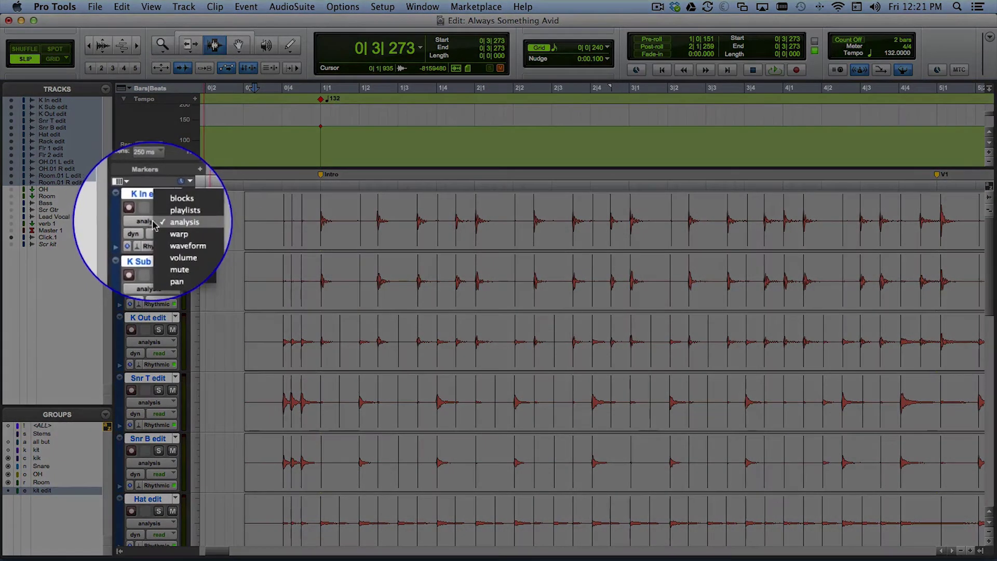
# Switch the drum tracks to Warp view and put a warp marker on the early kick
pyautogui.click(181, 233)
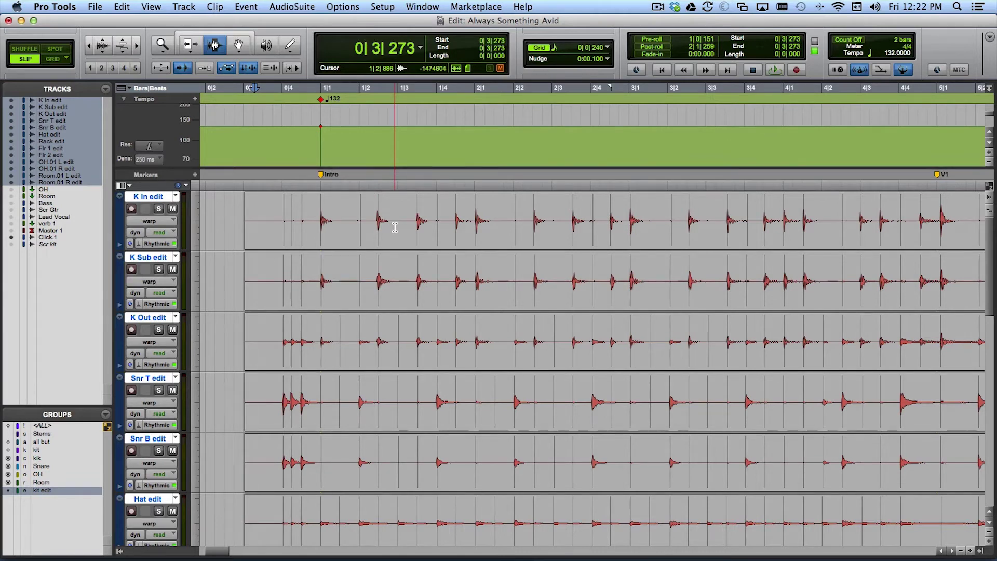
pyautogui.click(369, 231)
pyautogui.press('super+bracketright')
pyautogui.press('super+bracketright')
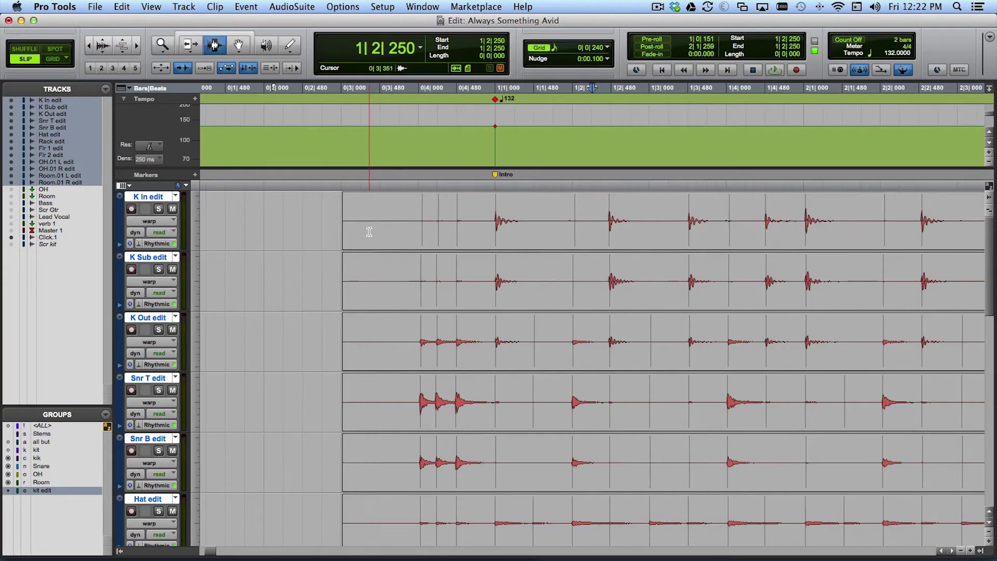
pyautogui.hscroll(5, 519, 238)
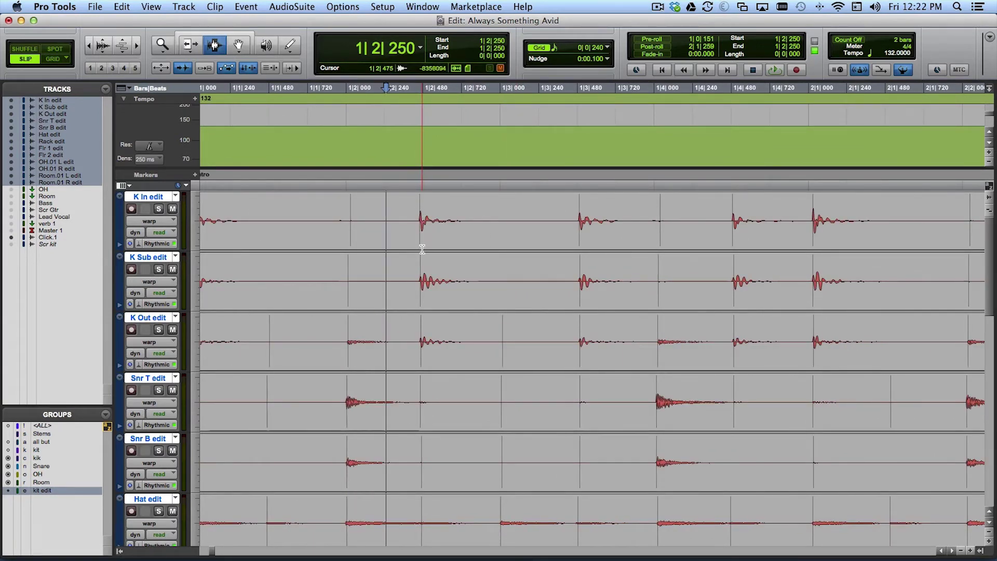
pyautogui.press('F8')
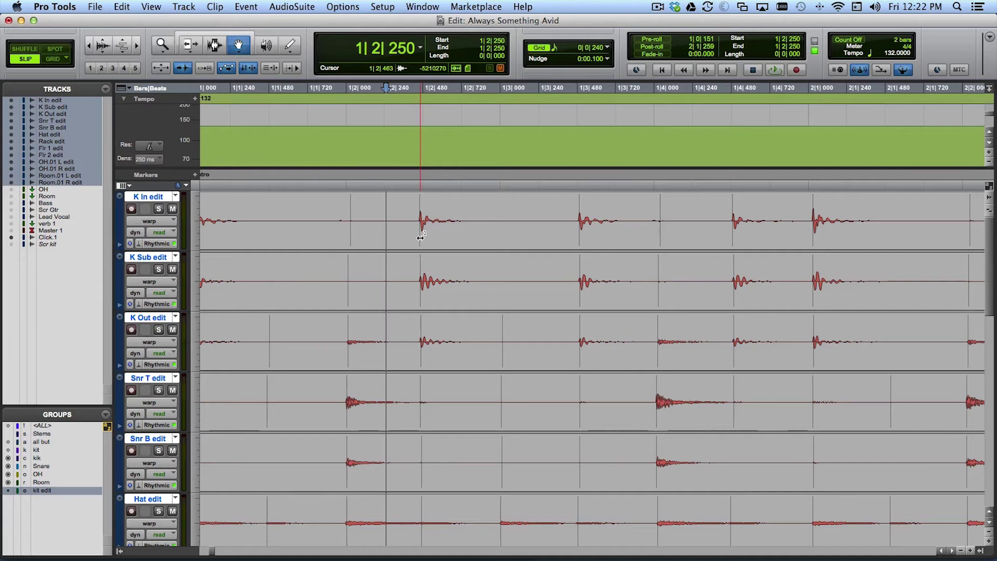
pyautogui.click(420, 239)
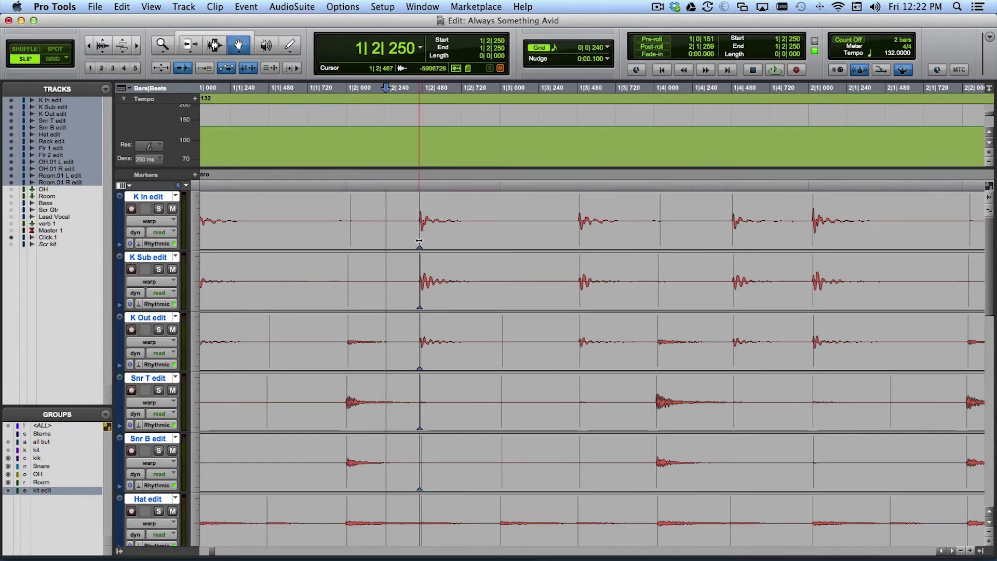
pyautogui.click(387, 234)
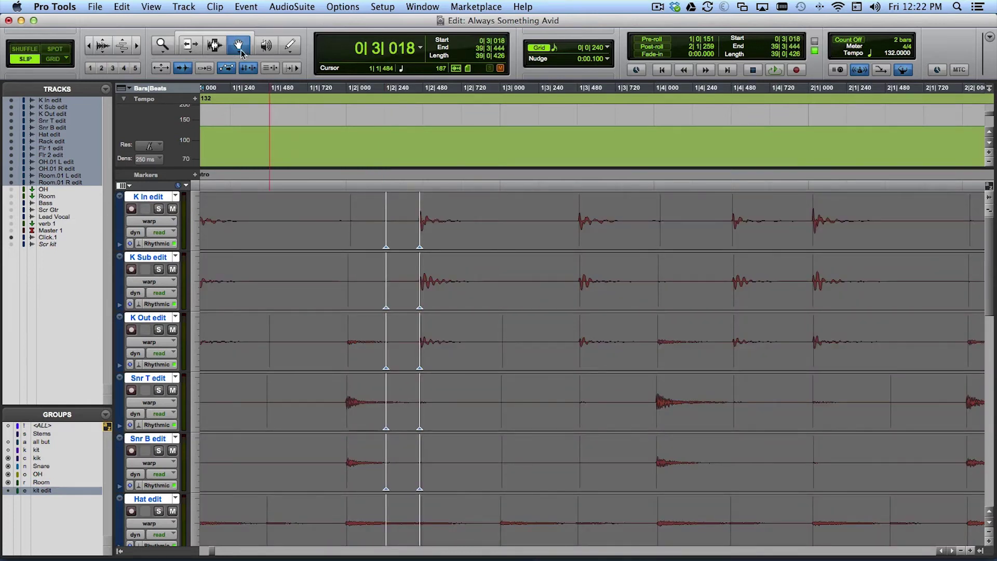
pyautogui.press('F7')
pyautogui.click(387, 234)
pyautogui.press('super+z')
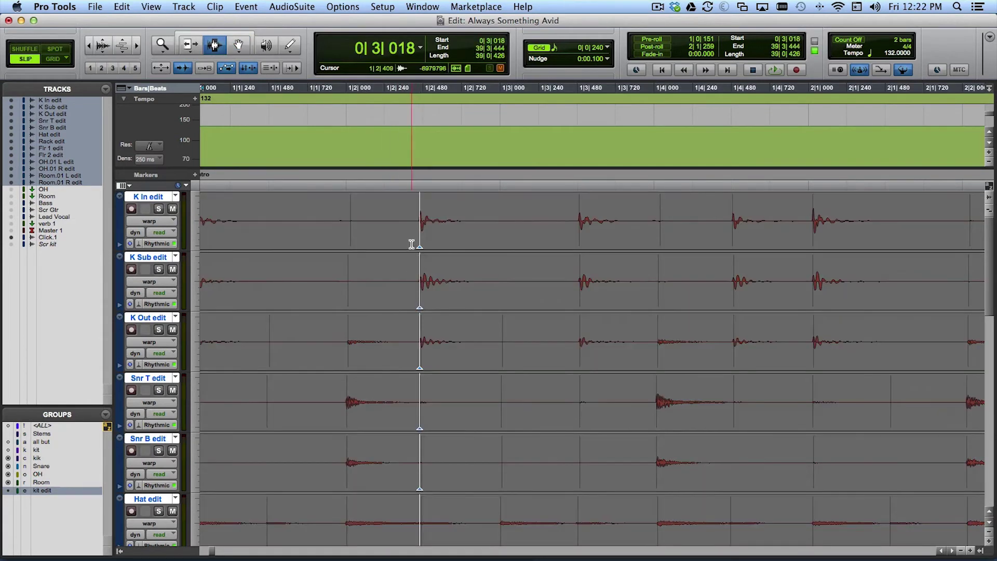
# Drag the kick's warp marker later without anchors, then undo it back to 1|2|281
pyautogui.click(391, 223)
pyautogui.click(289, 45)
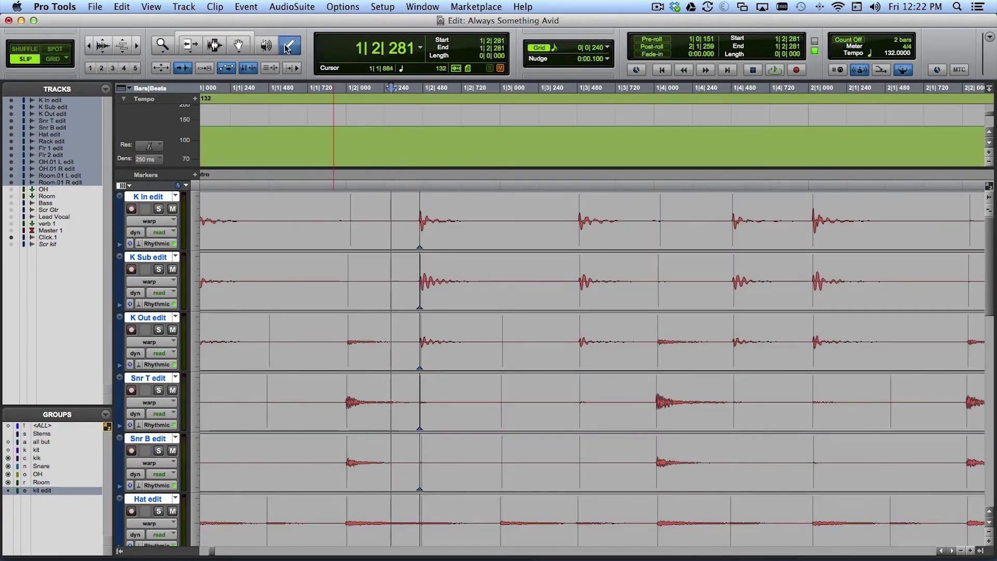
pyautogui.click(390, 234)
pyautogui.press('super+z')
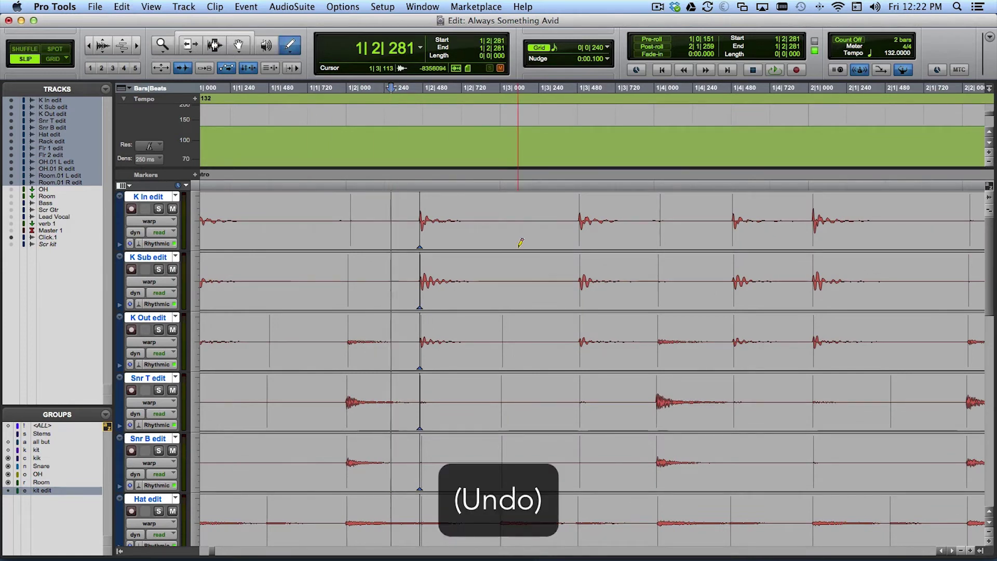
pyautogui.click(239, 45)
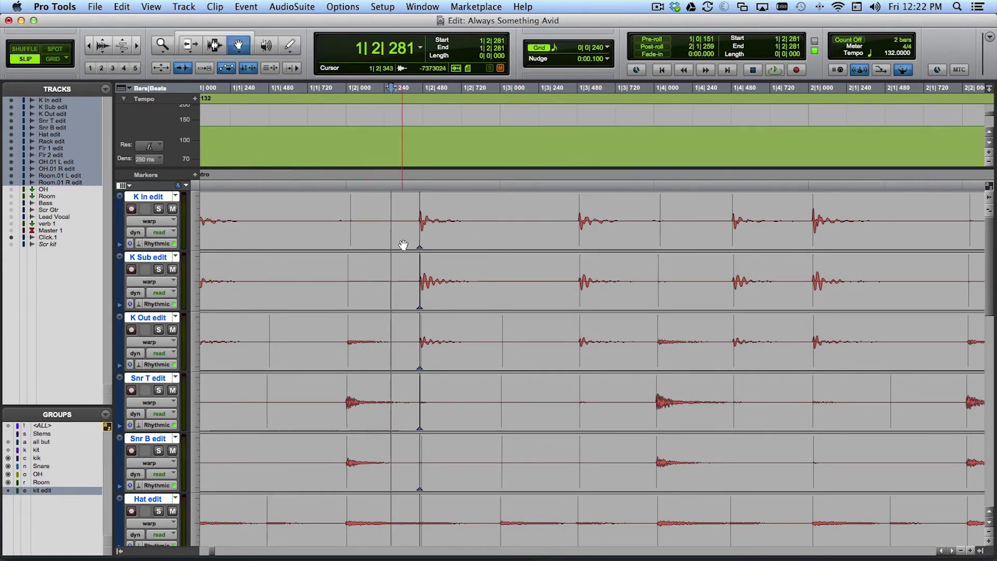
pyautogui.press('super+bracketleft')
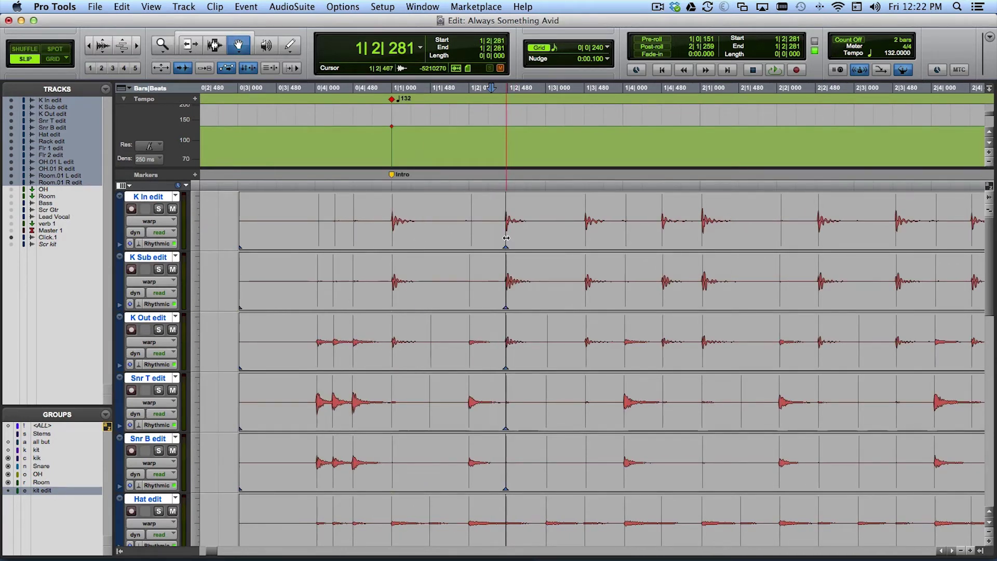
pyautogui.moveTo(505, 238); pyautogui.dragTo(512, 238)
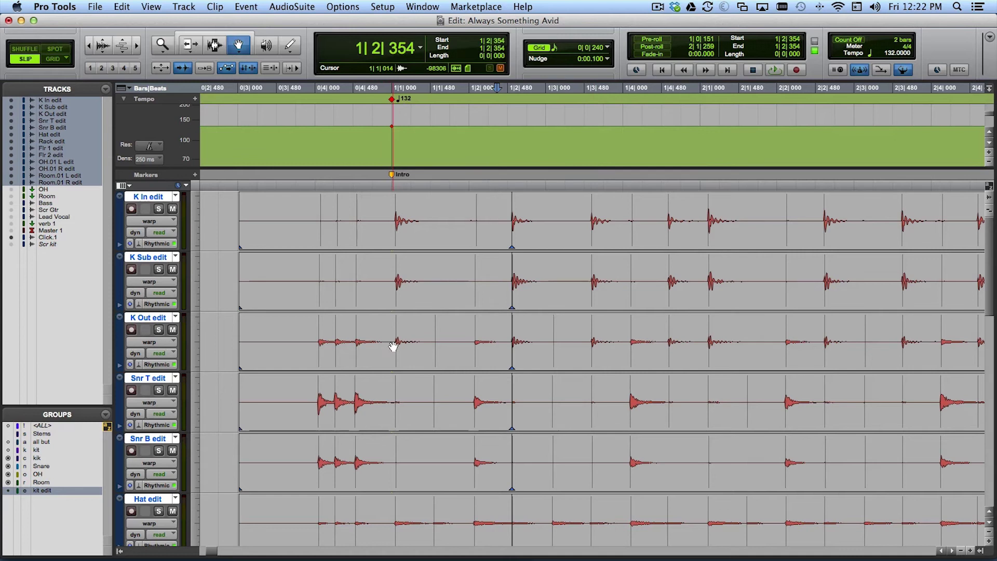
pyautogui.press('super+z')
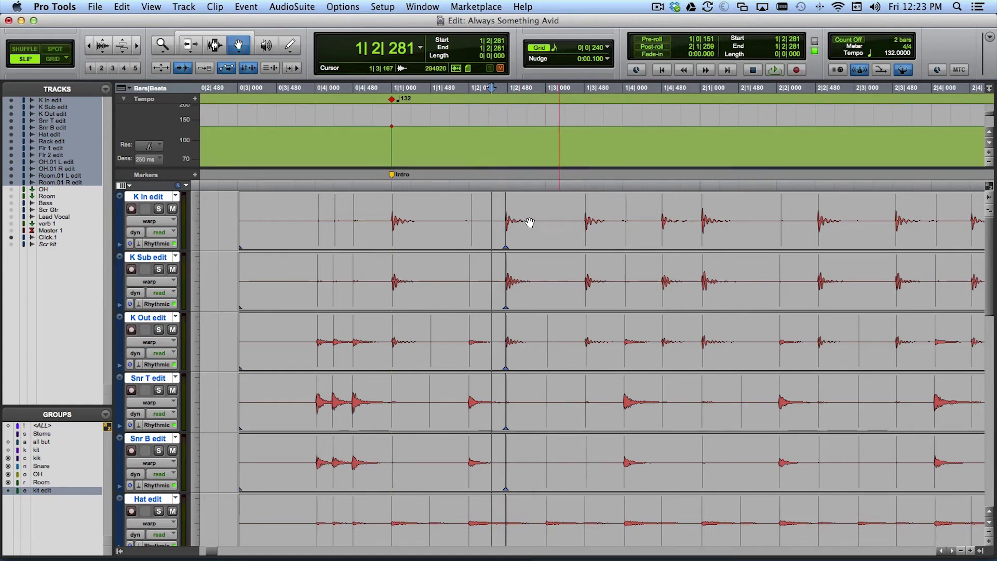
pyautogui.press('super+bracketright')
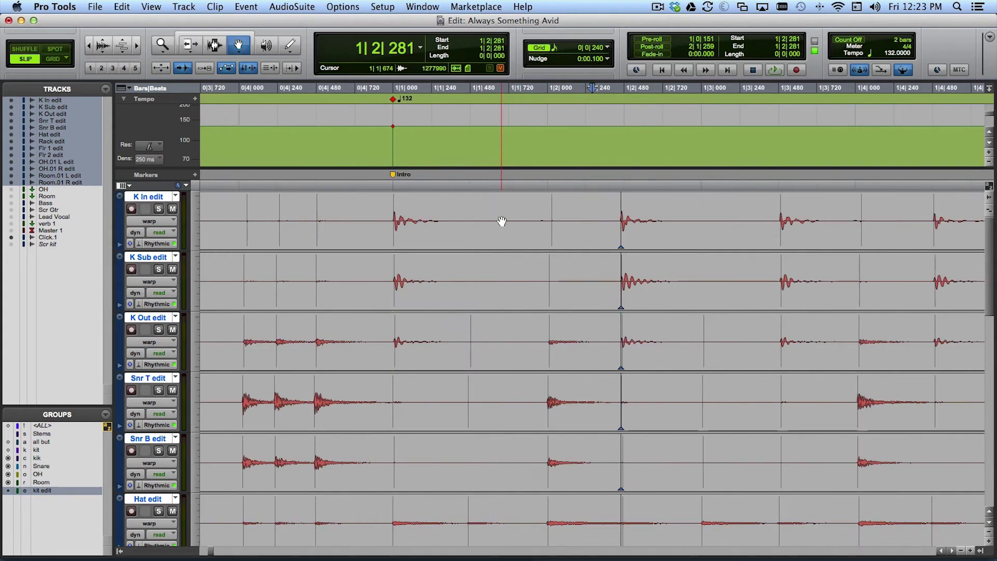
pyautogui.hscroll(5, 560, 234)
# With the Pencil tool, place warp markers just before and just after the early kick
pyautogui.press('F10')
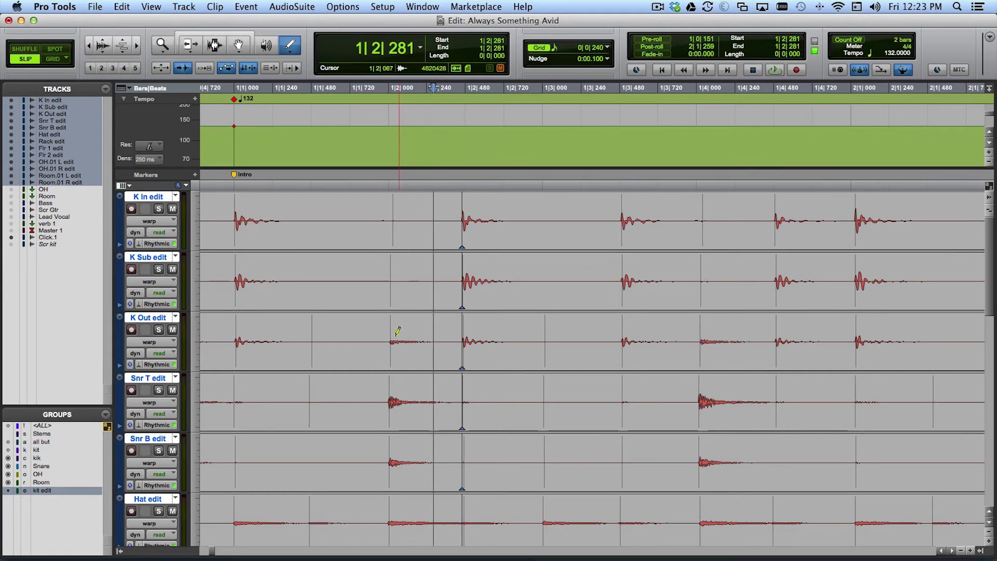
pyautogui.click(424, 401)
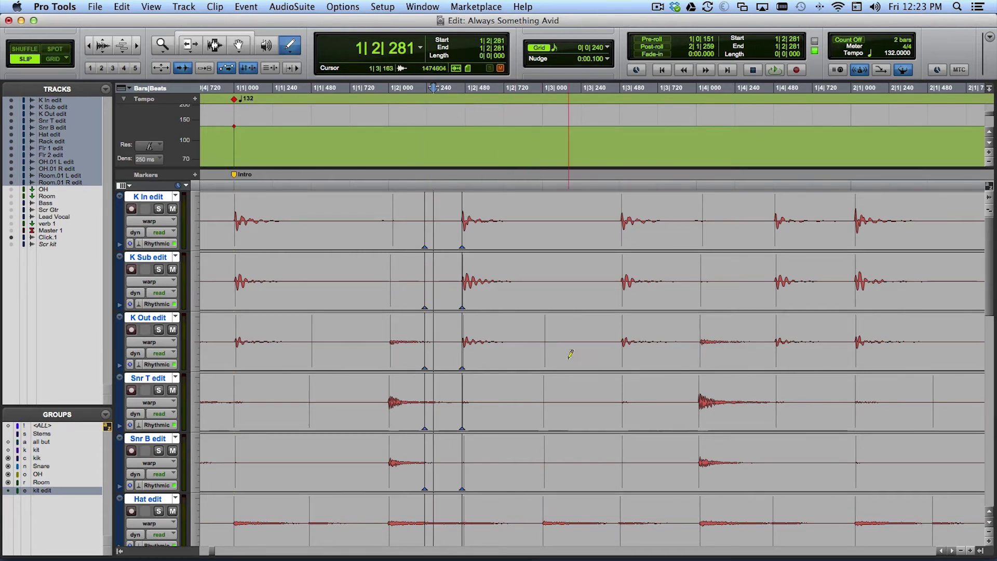
pyautogui.click(537, 527)
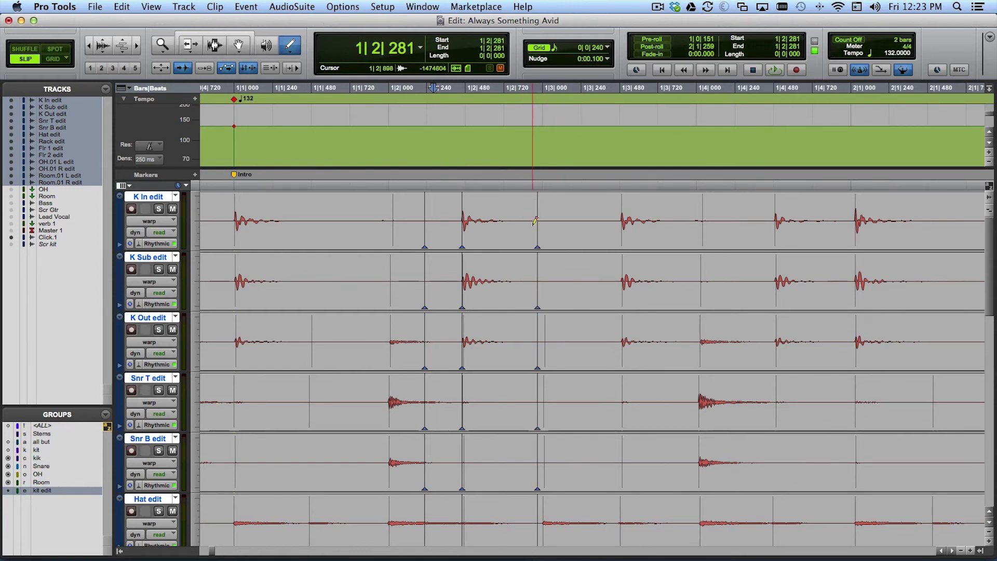
pyautogui.click(238, 44)
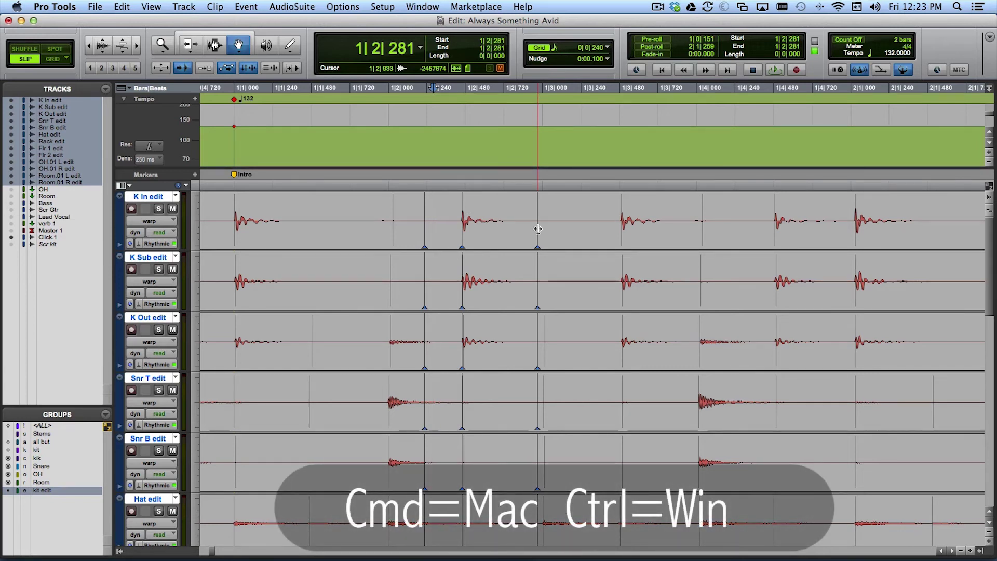
# Nudge both anchors slightly outward and drag the kick's warp marker later to 1|2|286
pyautogui.moveTo(538, 229); pyautogui.dragTo(538, 229)
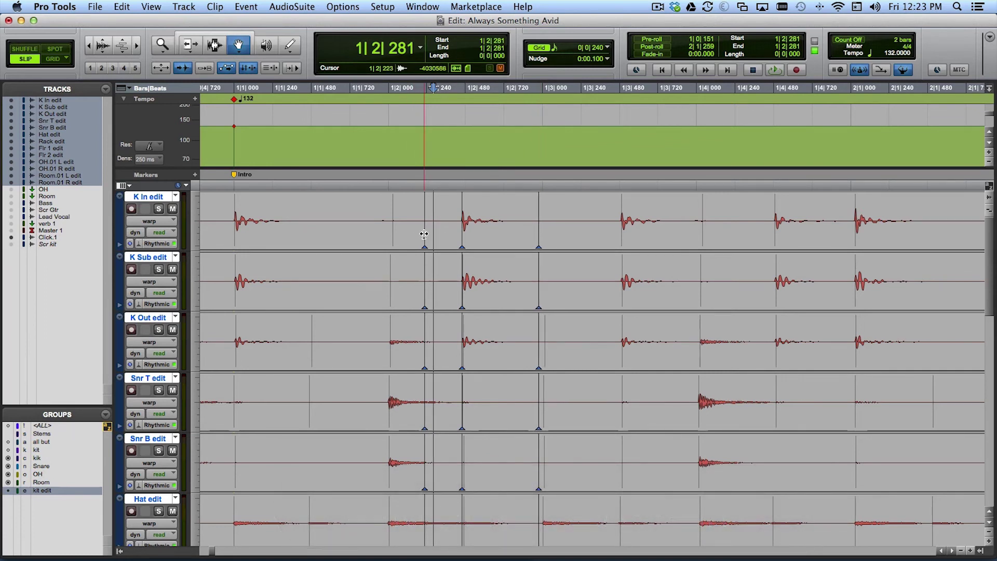
pyautogui.moveTo(424, 234); pyautogui.dragTo(422, 235)
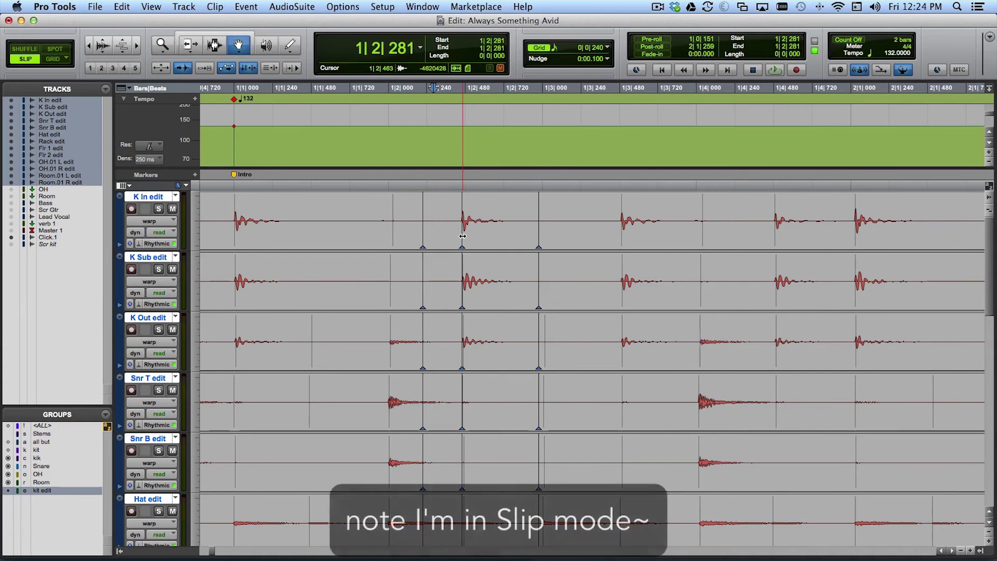
pyautogui.moveTo(462, 236); pyautogui.dragTo(465, 236)
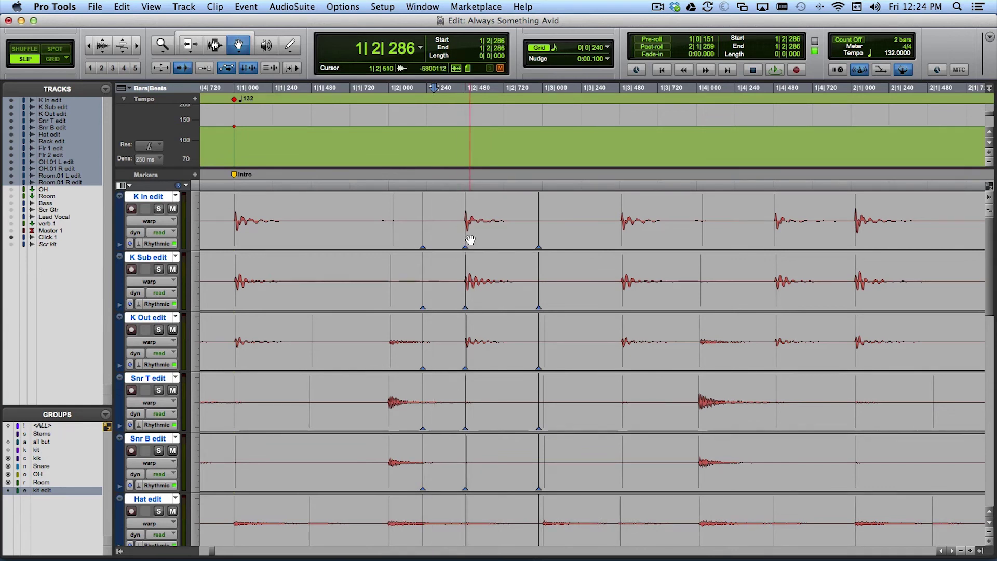
pyautogui.press('super+bracketleft')
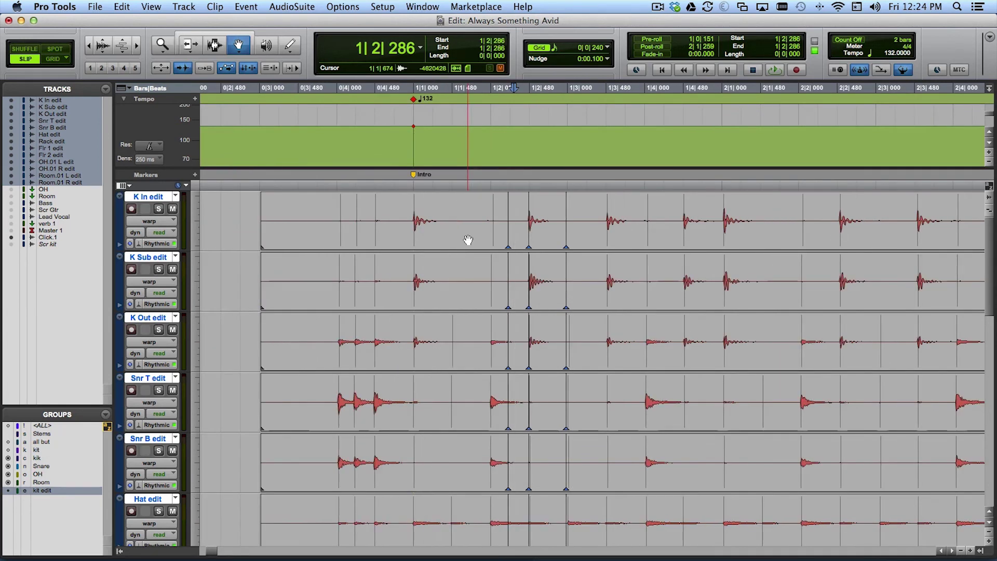
pyautogui.click(231, 185)
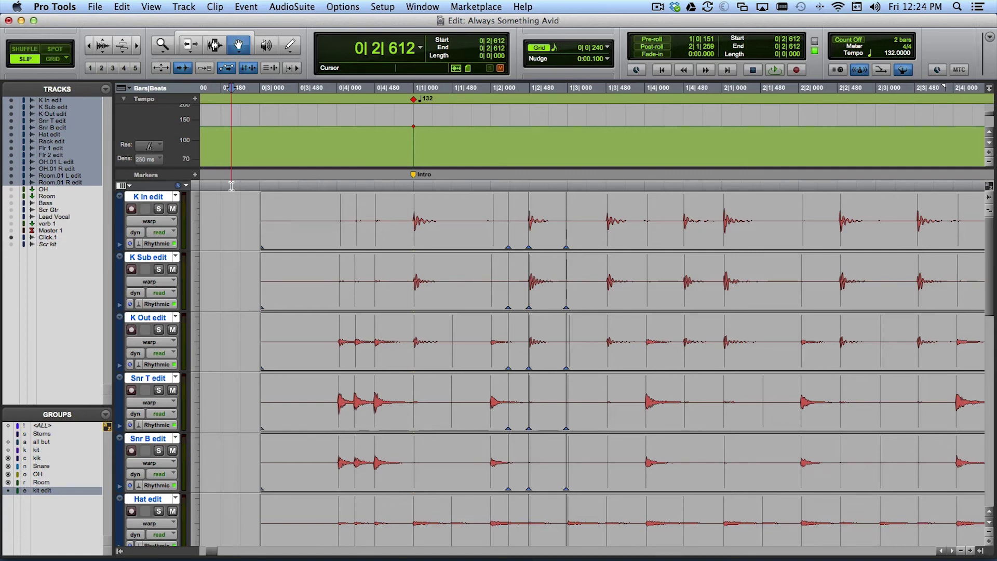
pyautogui.press('space')
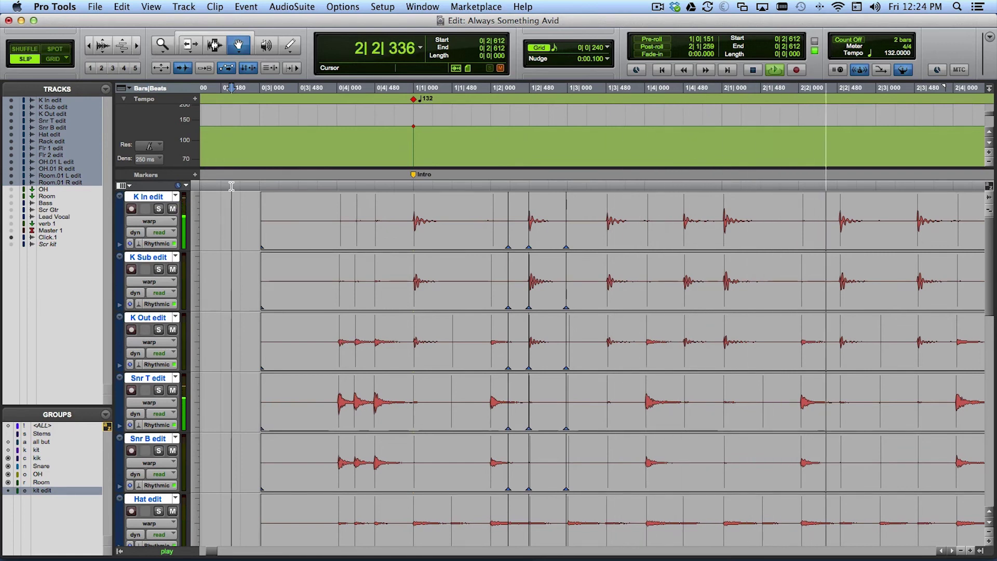
pyautogui.press('space')
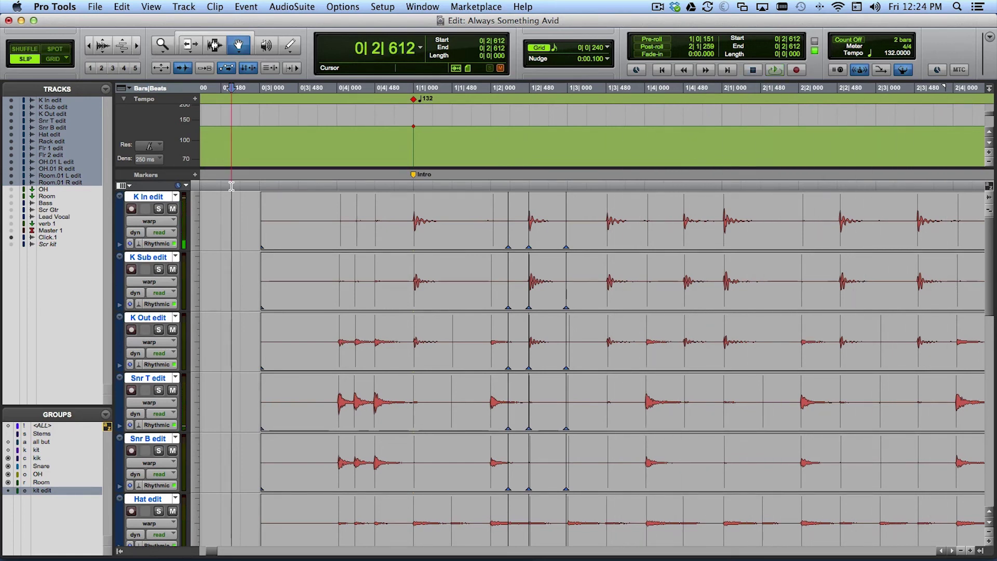
pyautogui.press('Tab')
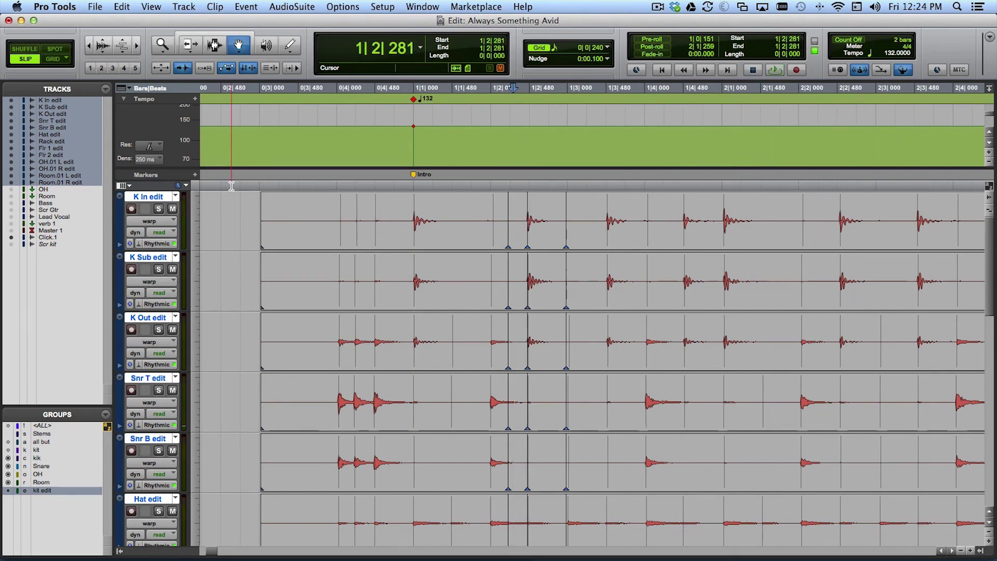
pyautogui.click(232, 186)
pyautogui.press('space')
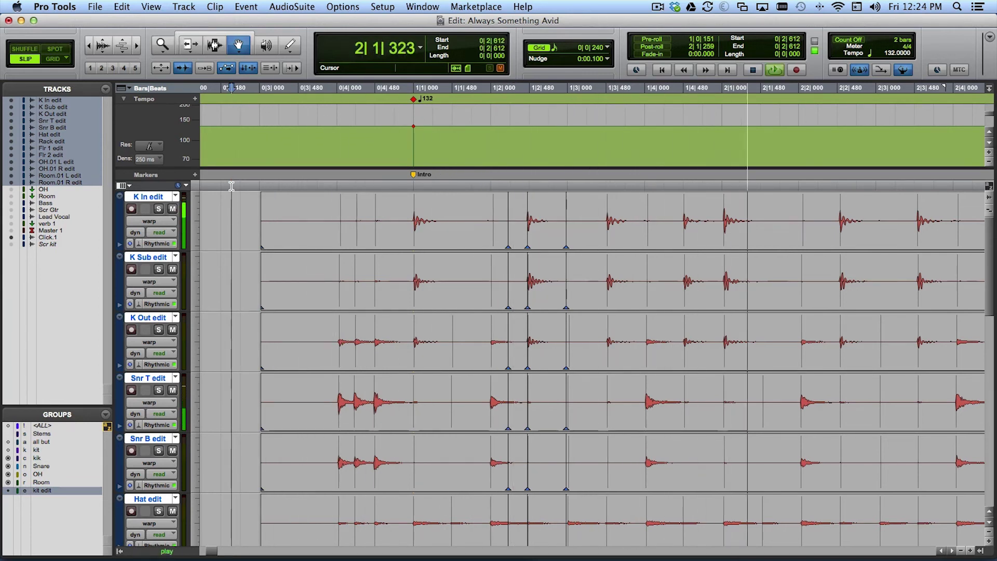
pyautogui.press('space')
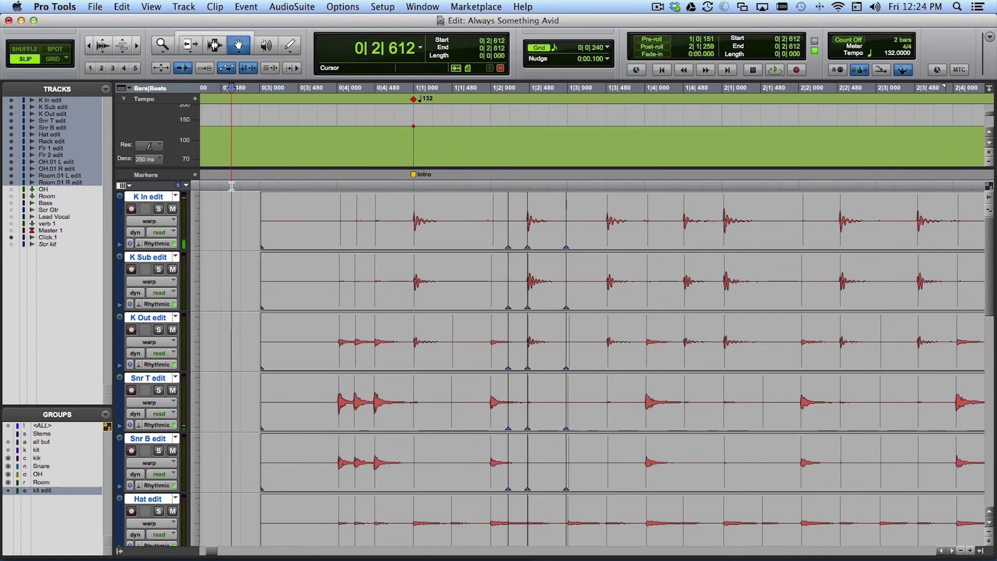
pyautogui.press('Tab')
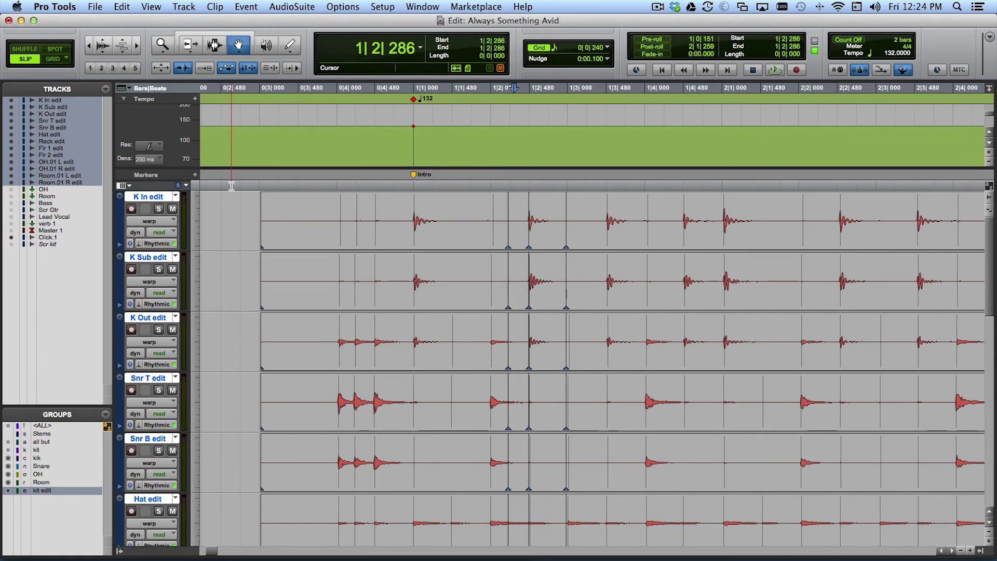
pyautogui.hotkey('alt', 'Tab')
pyautogui.press('space')
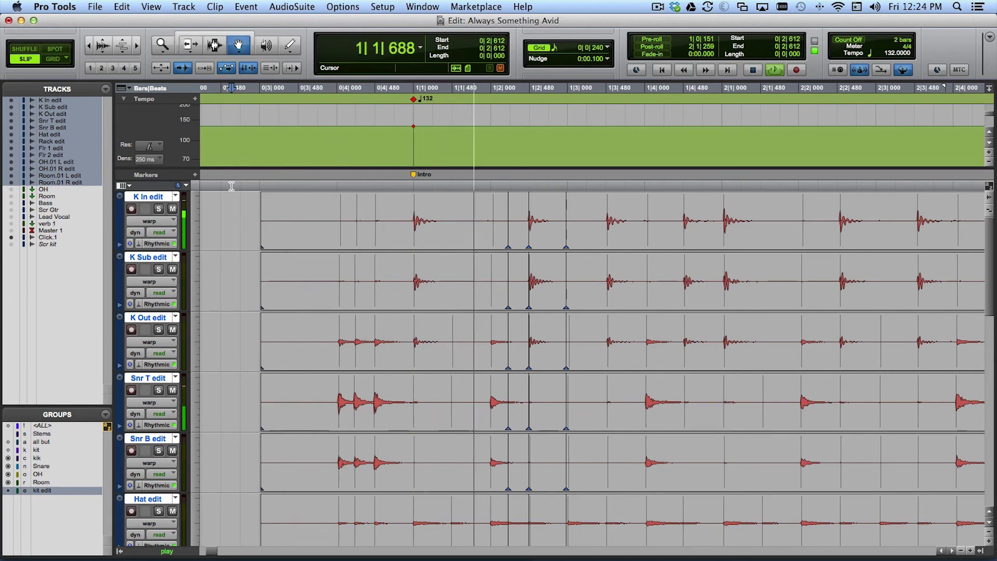
pyautogui.press('space')
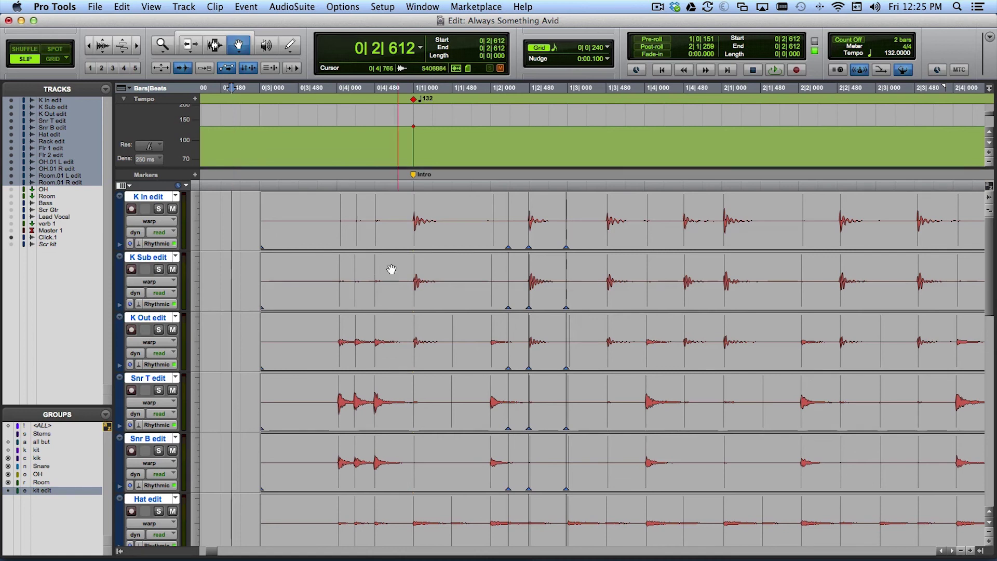
# Set K In edit's Elastic Audio to None - Disable Elastic Audio and commit the warped audio
pyautogui.click(140, 246)
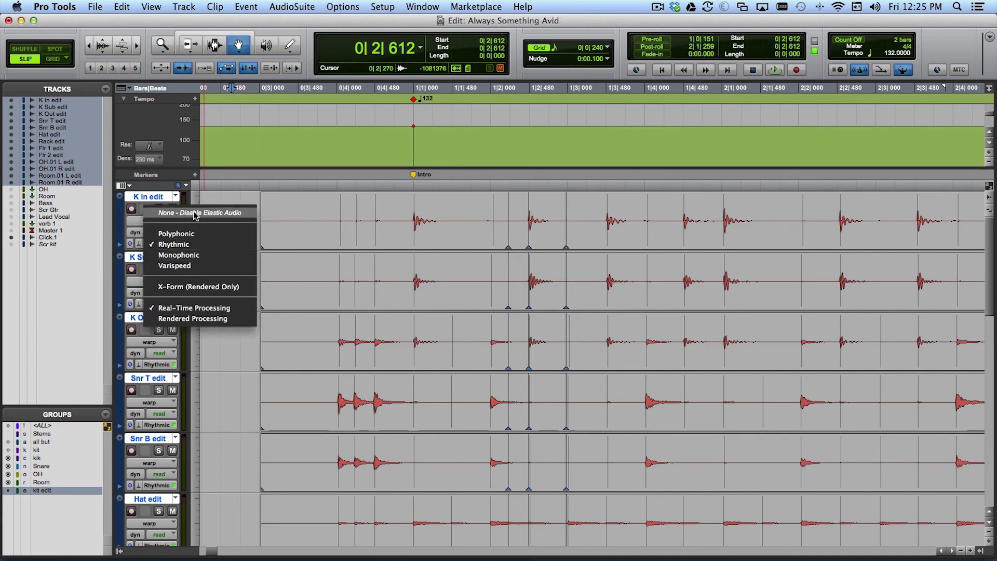
pyautogui.click(195, 214)
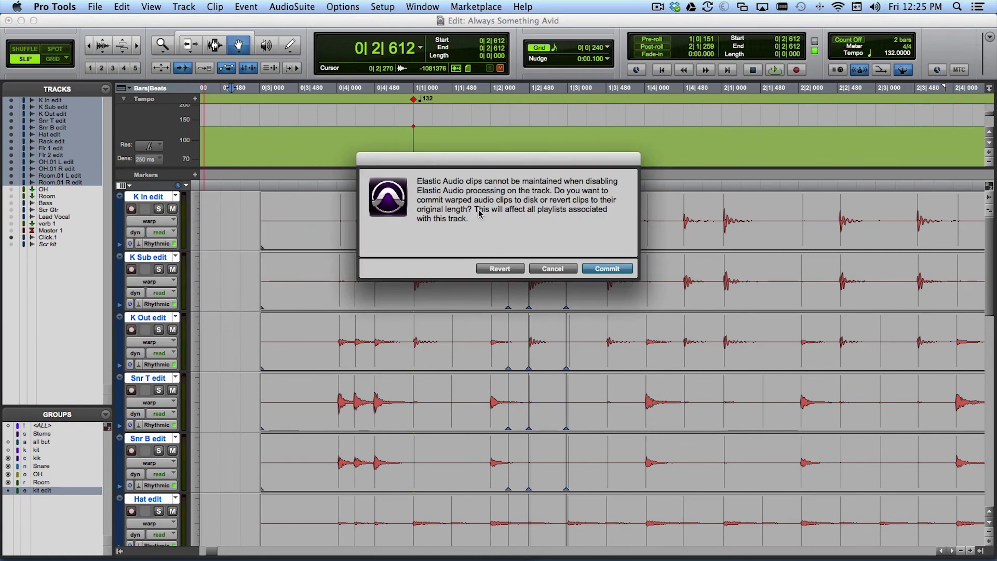
pyautogui.click(606, 268)
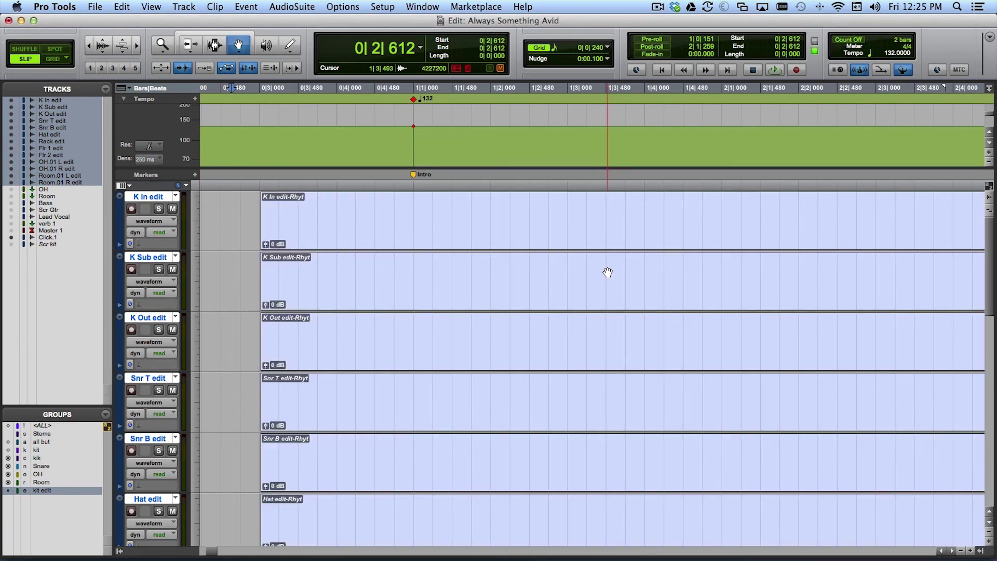
pyautogui.hotkey('alt', "'")
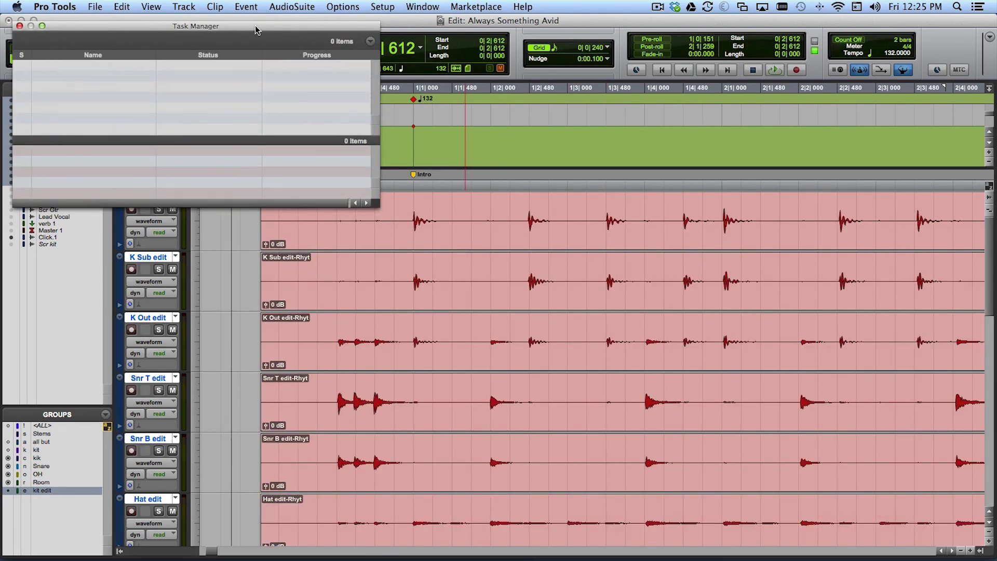
# Close the finished Task Manager and scroll through the rendered Rhyt clips on the drum tracks
pyautogui.click(19, 25)
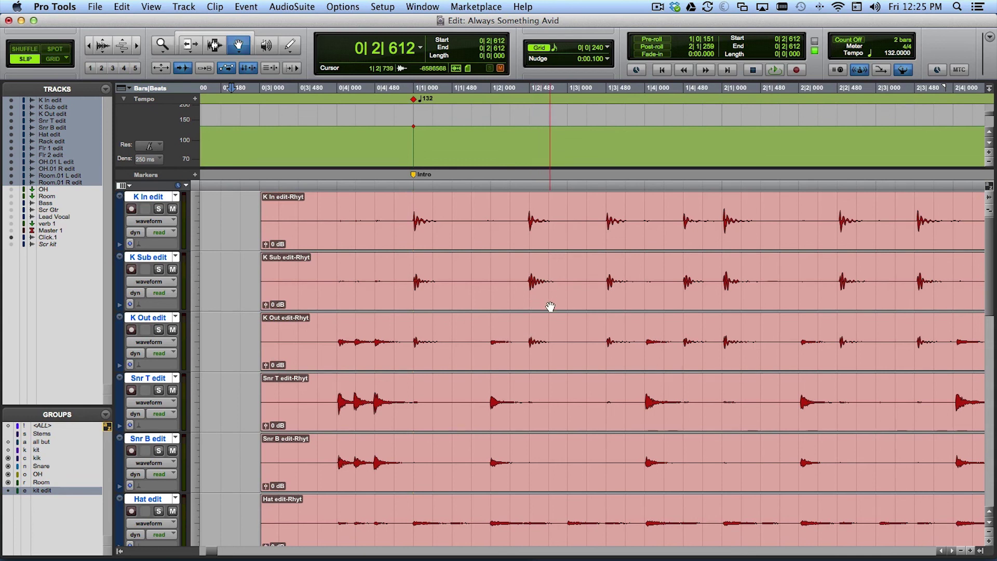
pyautogui.scroll(-3, 550, 305)
pyautogui.scroll(-2, 551, 306)
pyautogui.scroll(5, 551, 306)
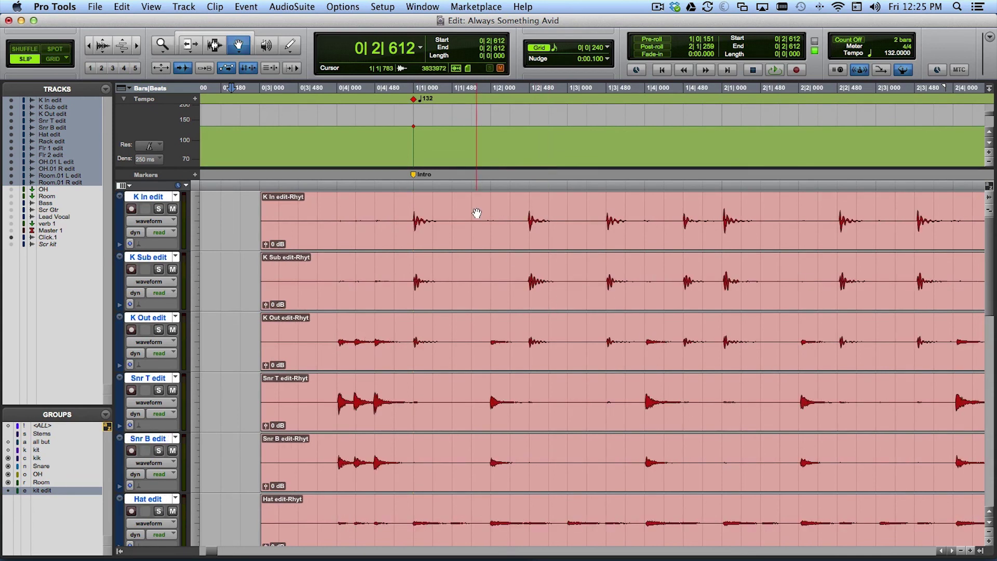